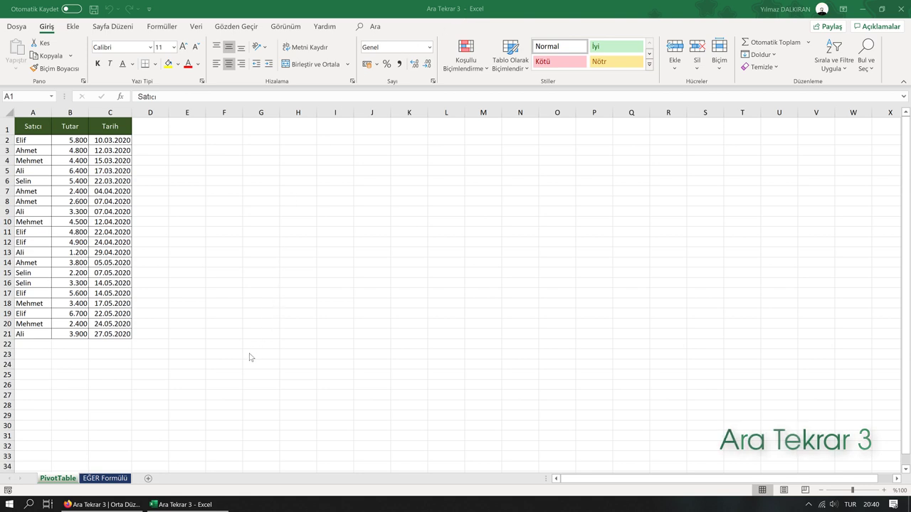
# Open the Ara Tekrar 3 lesson page in Firefox and cancel its workbook download
pyautogui.moveTo(118, 508)
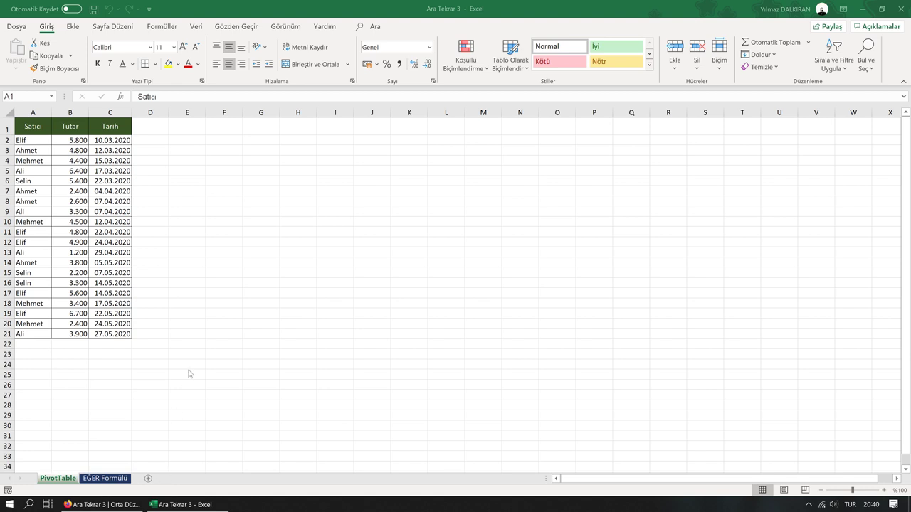
pyautogui.click(123, 504)
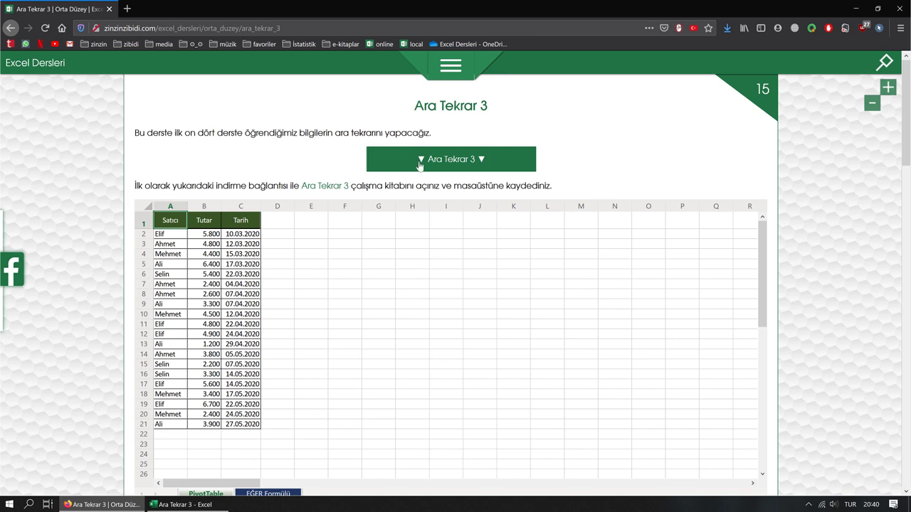
pyautogui.click(468, 161)
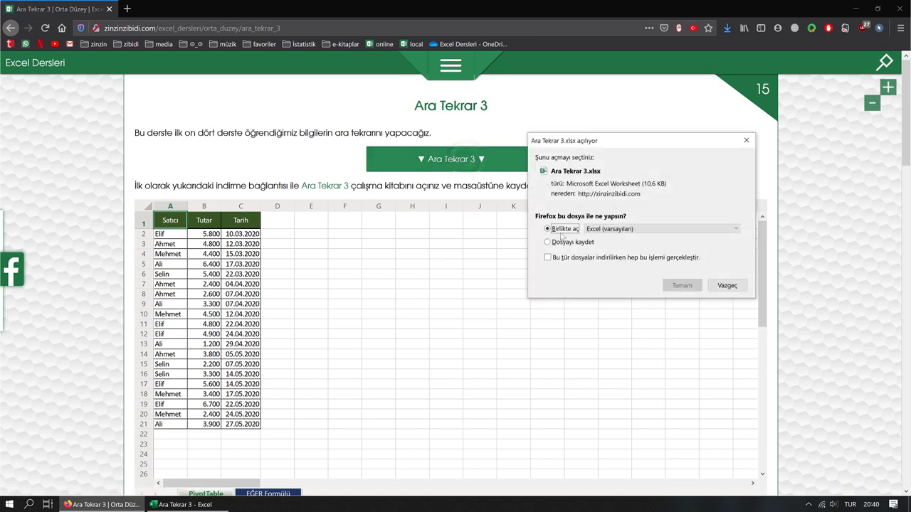
pyautogui.click(727, 285)
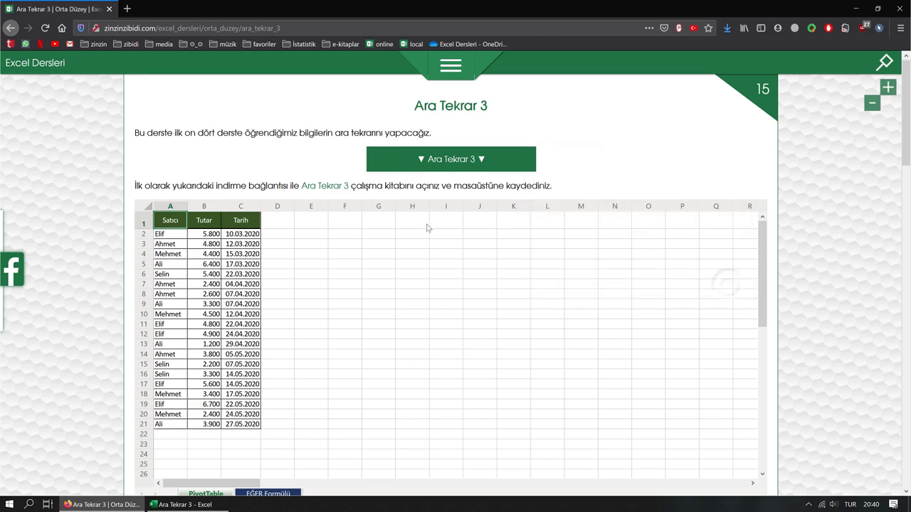
pyautogui.scroll(-5, 85, 347)
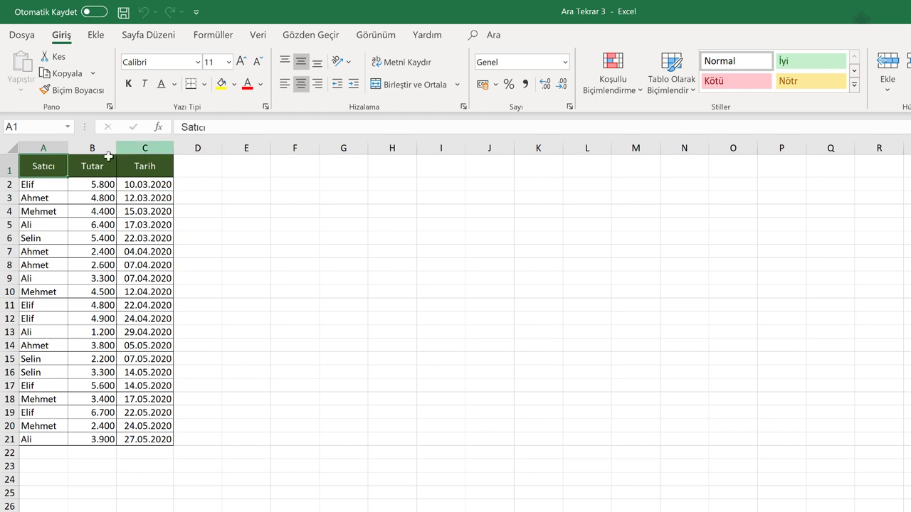
# Create PivotTable1 on a new worksheet from the sales range A1:C21
pyautogui.click(88, 224)
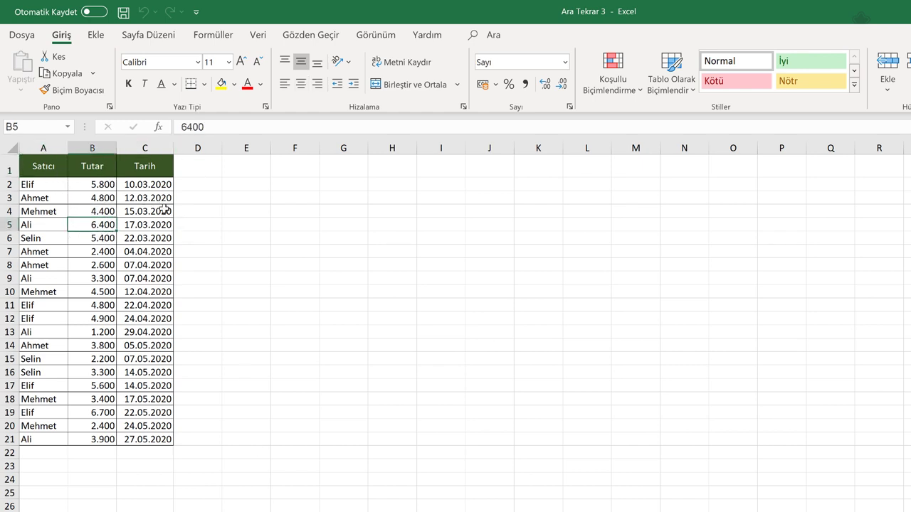
pyautogui.click(96, 35)
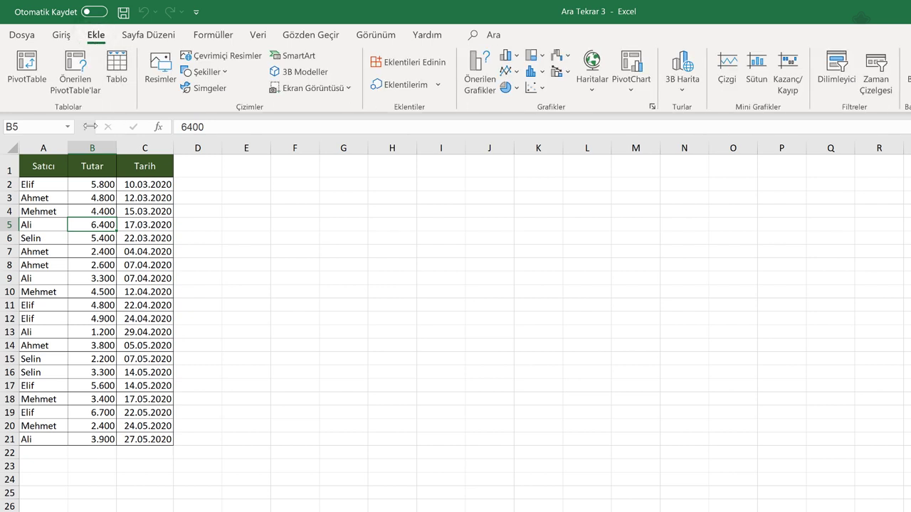
pyautogui.click(27, 73)
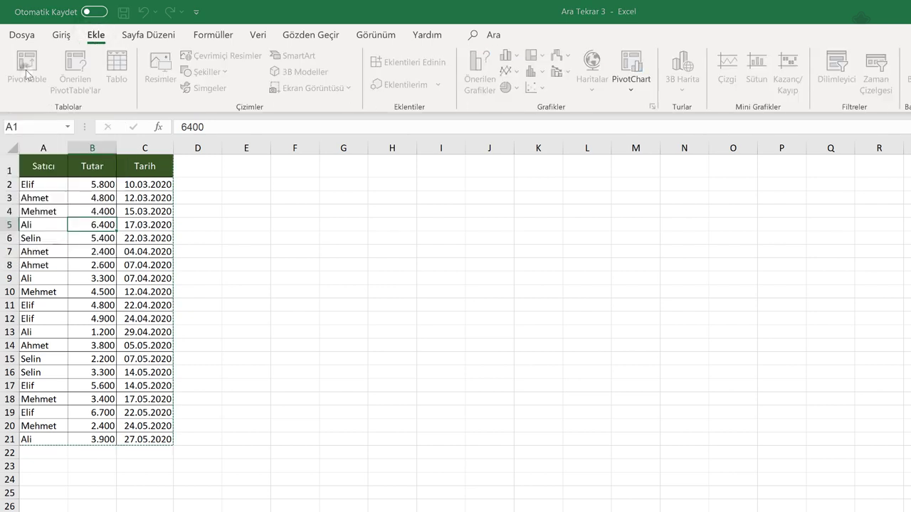
pyautogui.moveTo(327, 139); pyautogui.dragTo(316, 168)
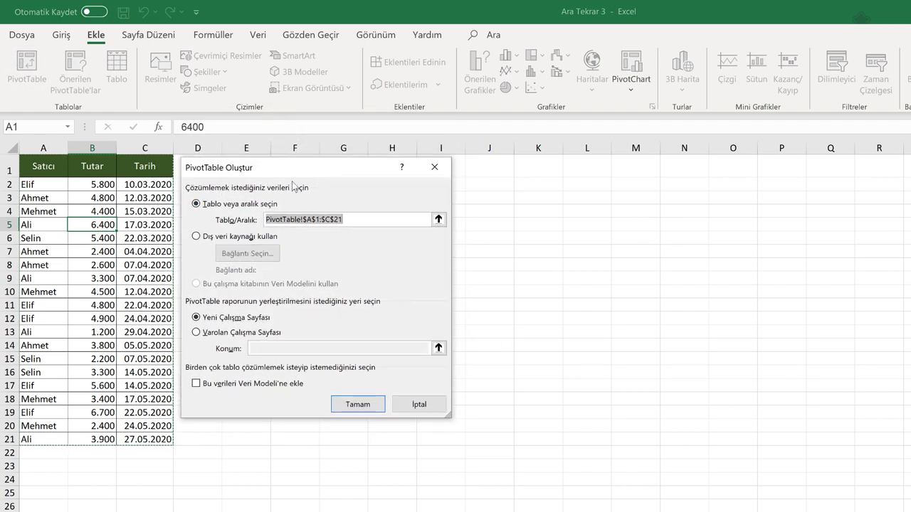
pyautogui.click(359, 406)
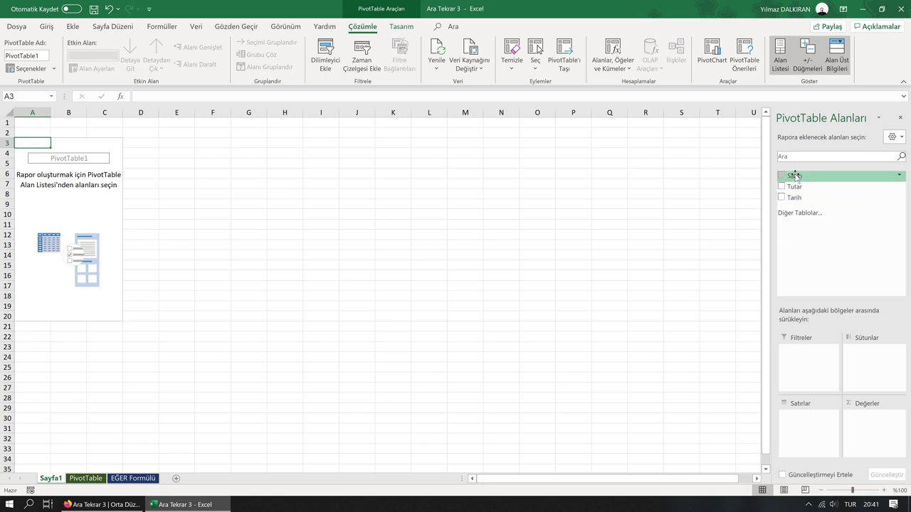
# Put Satıcı in the pivot rows and sum Tutar per seller, totalling 81800
pyautogui.moveTo(794, 176); pyautogui.dragTo(798, 429)
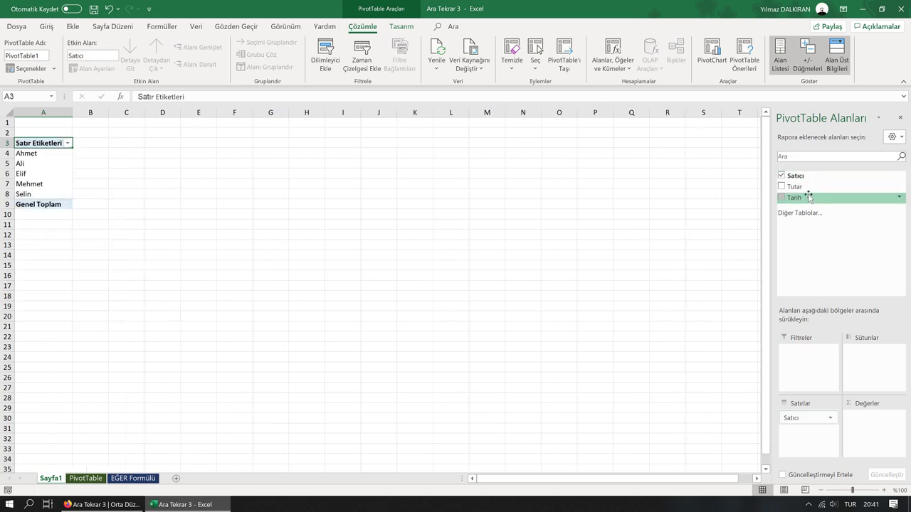
pyautogui.moveTo(793, 186); pyautogui.dragTo(864, 427)
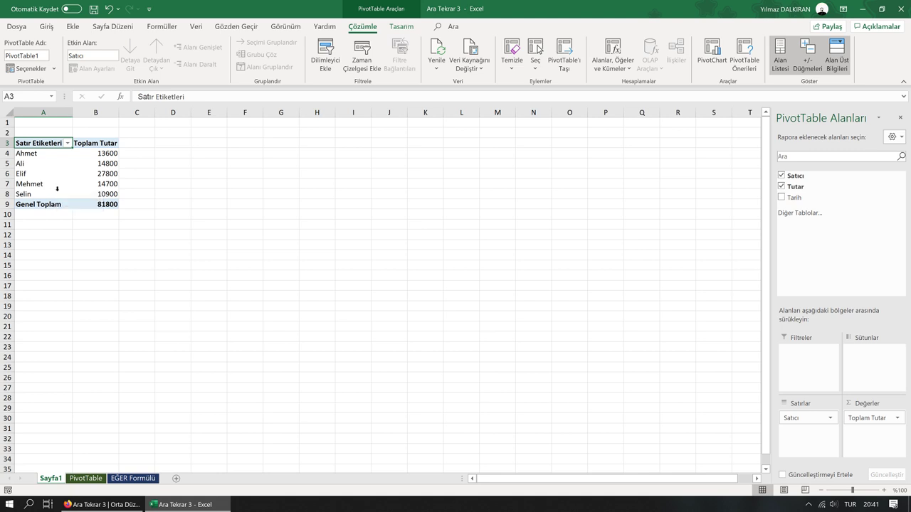
pyautogui.click(111, 153)
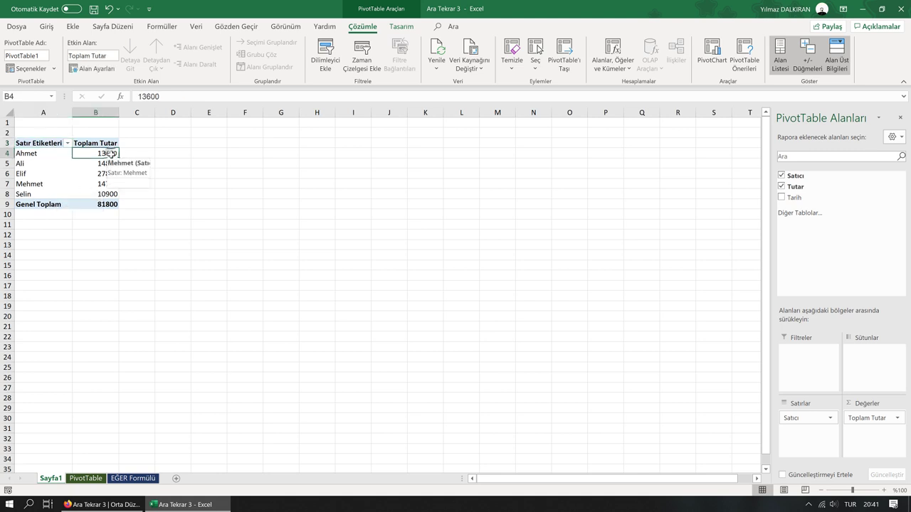
pyautogui.click(47, 28)
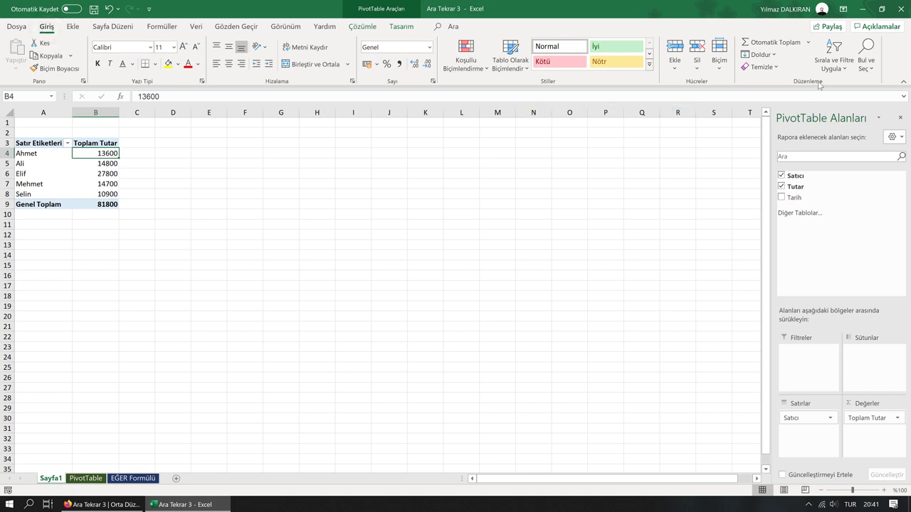
# Sort the seller totals largest to smallest so 27800 comes first
pyautogui.click(835, 64)
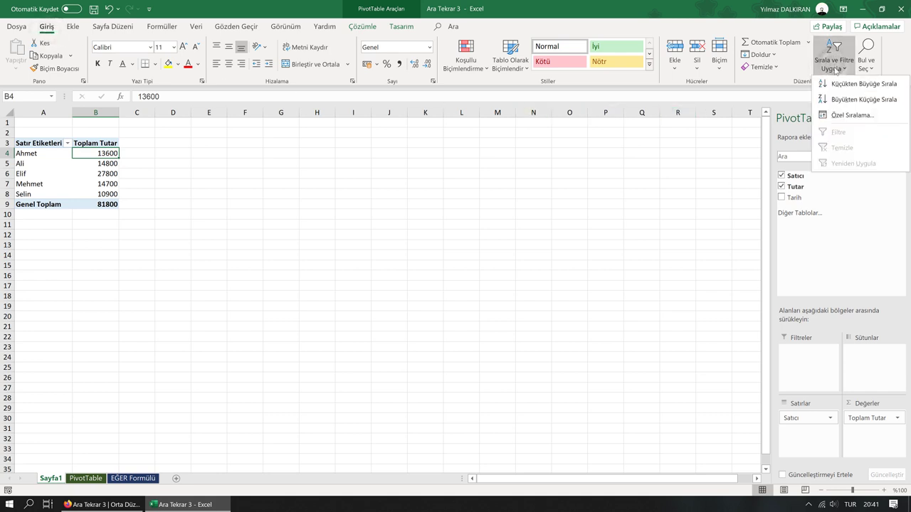
pyautogui.press('Escape')
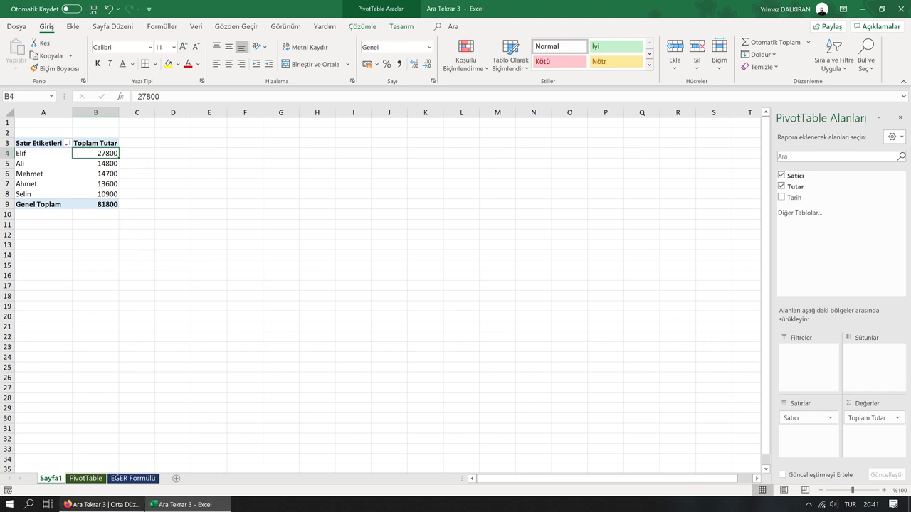
pyautogui.click(100, 505)
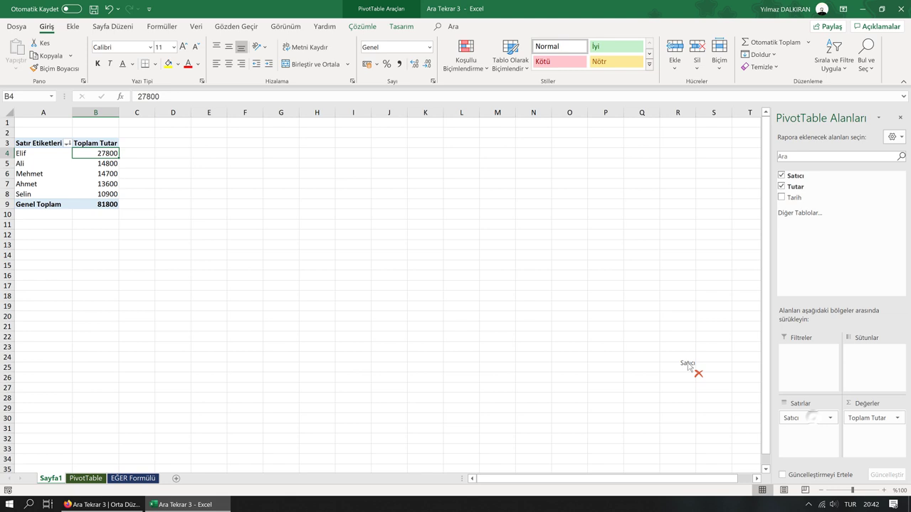
# Replace sellers with Tarih months in the pivot: Mar 26800, Nis 23700, May 31300
pyautogui.moveTo(813, 421); pyautogui.dragTo(672, 337)
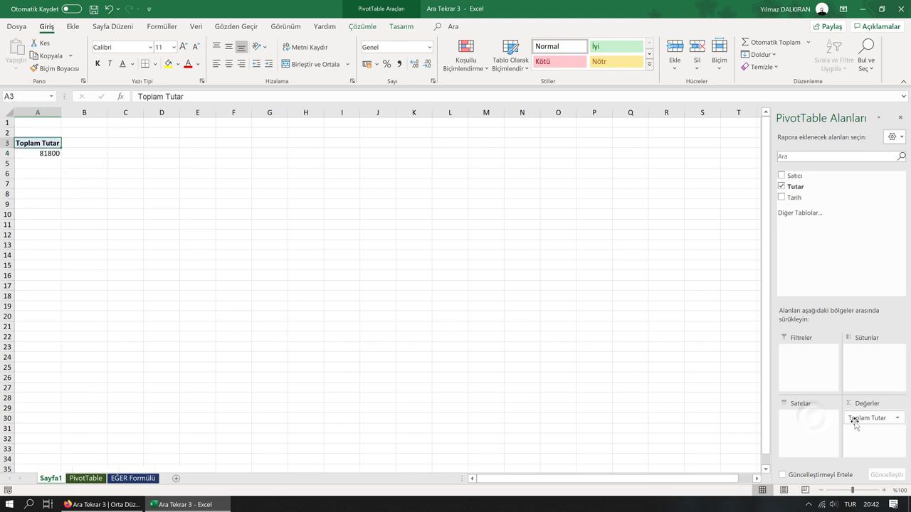
pyautogui.moveTo(870, 418); pyautogui.dragTo(668, 326)
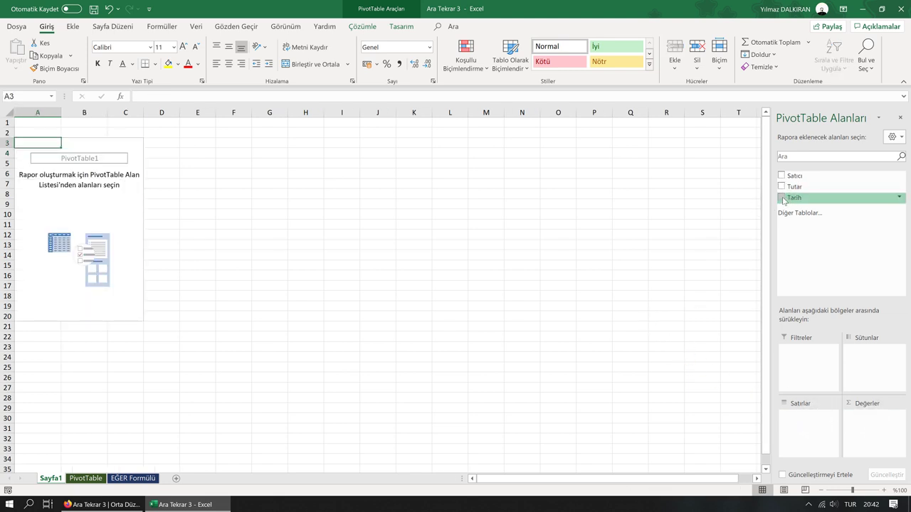
pyautogui.click(782, 197)
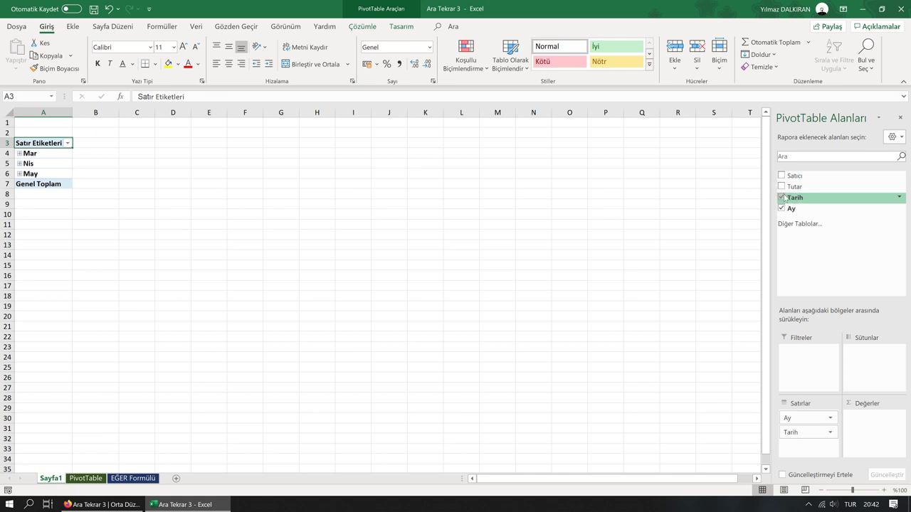
pyautogui.click(782, 186)
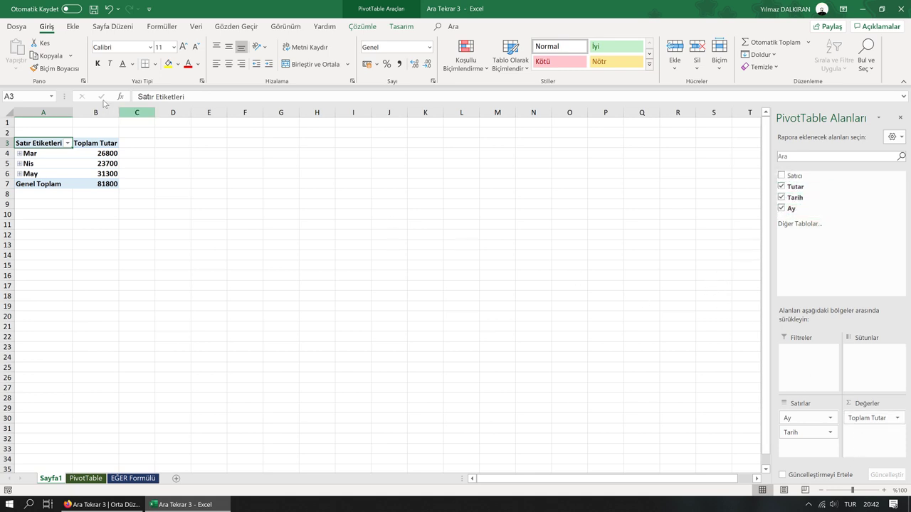
pyautogui.click(94, 153)
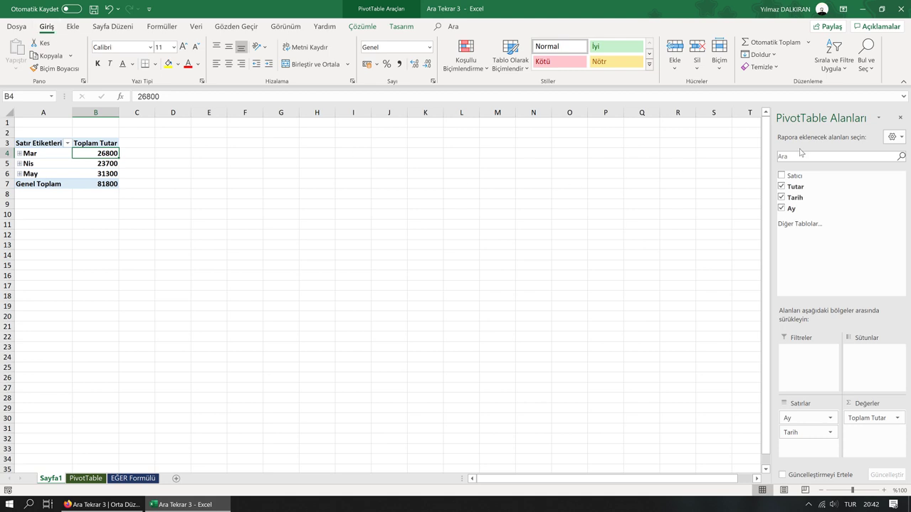
# Sort the pivot's monthly Tutar totals from largest to smallest
pyautogui.click(833, 63)
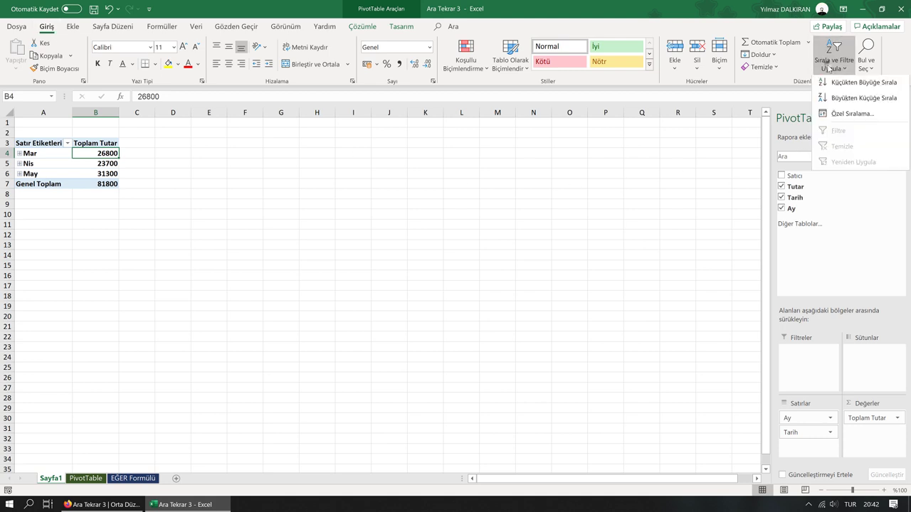
pyautogui.click(839, 100)
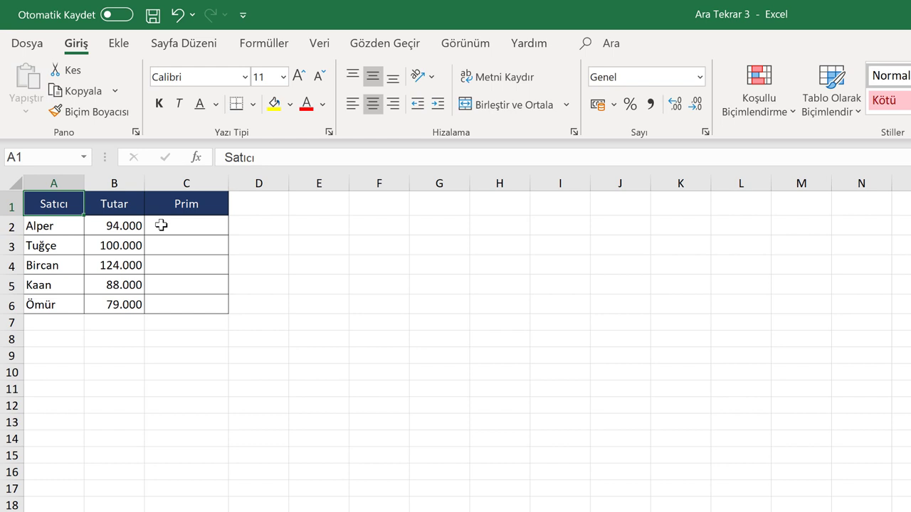
# Enter =EĞER(B2>=100000;B2*0,20;B2*0,10) in C2, giving the first seller a 9.400 bonus
pyautogui.click(162, 225)
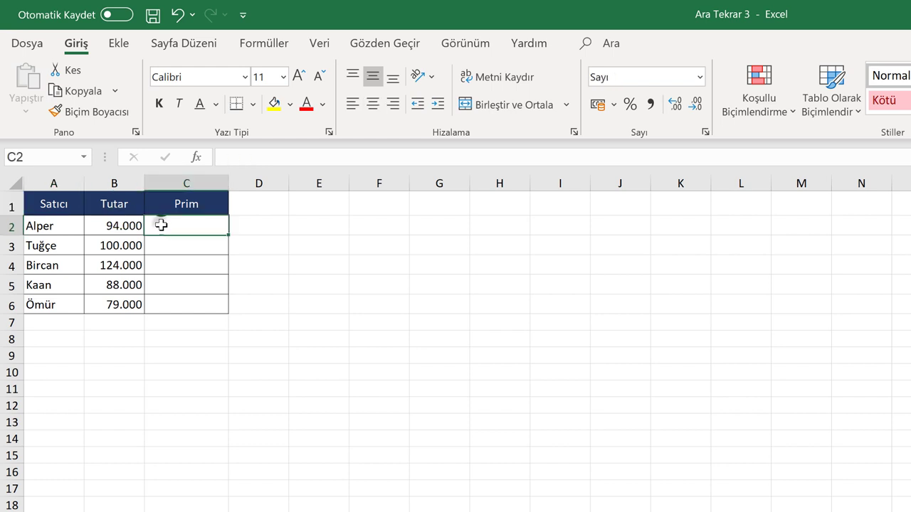
pyautogui.click(272, 157)
pyautogui.write('=E')
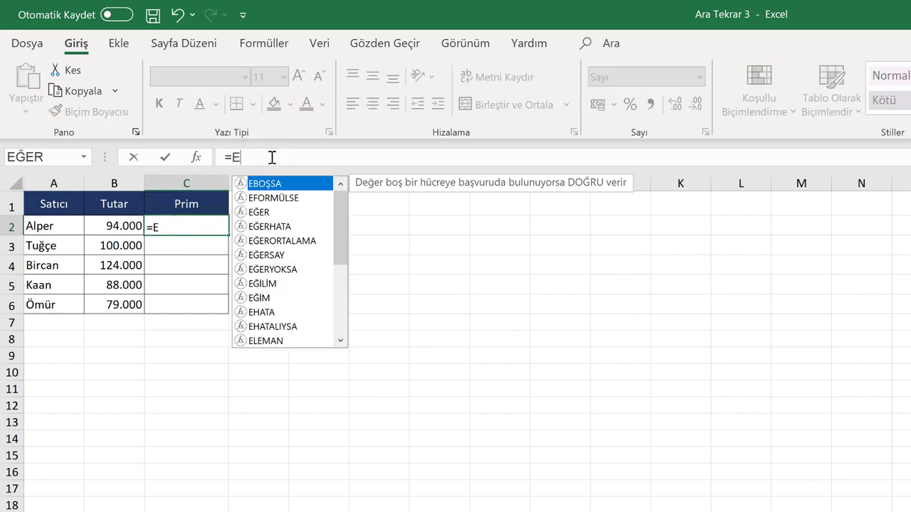
pyautogui.write('ĞER(')
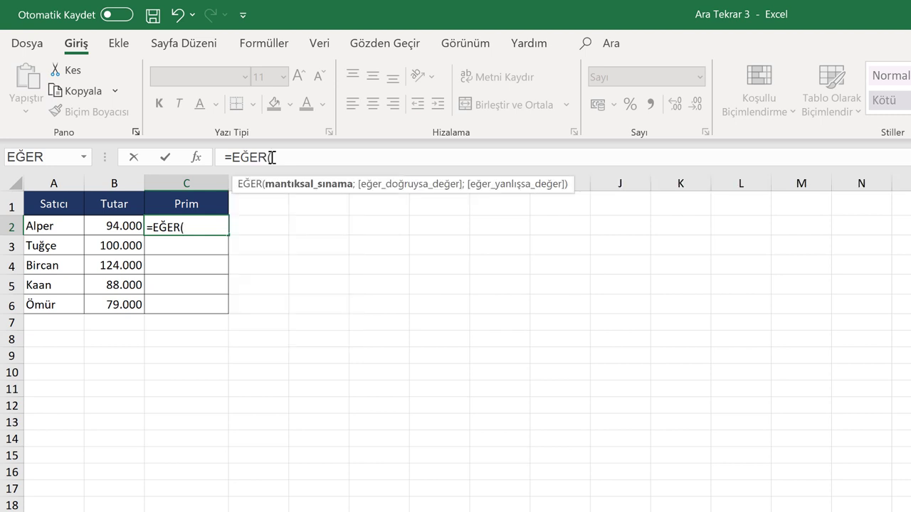
pyautogui.click(108, 226)
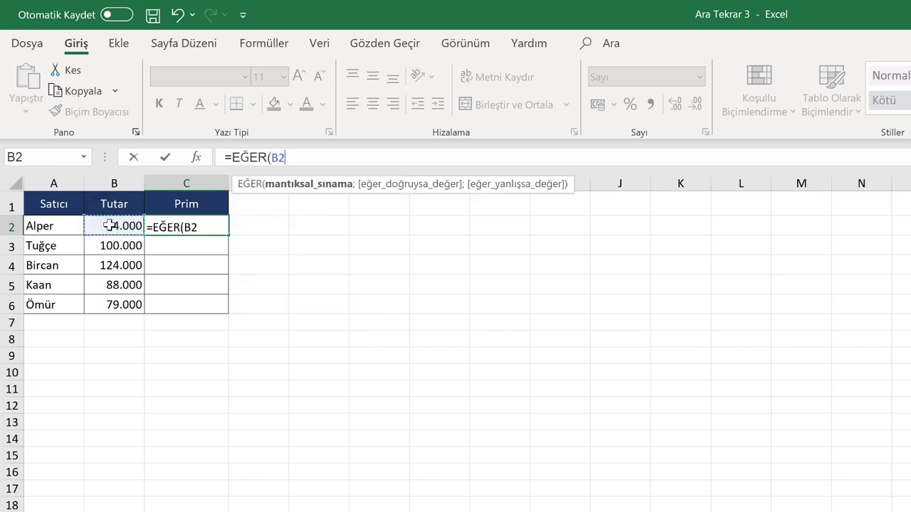
pyautogui.write('>=100')
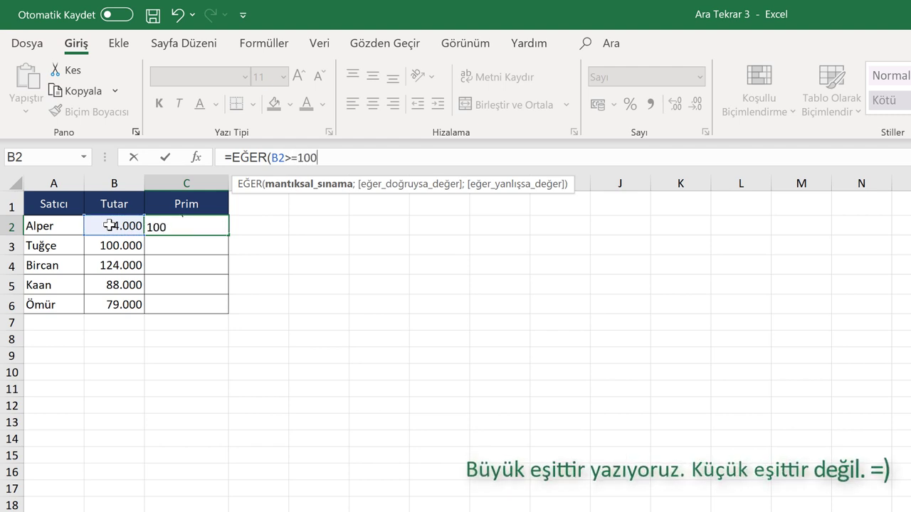
pyautogui.write('000')
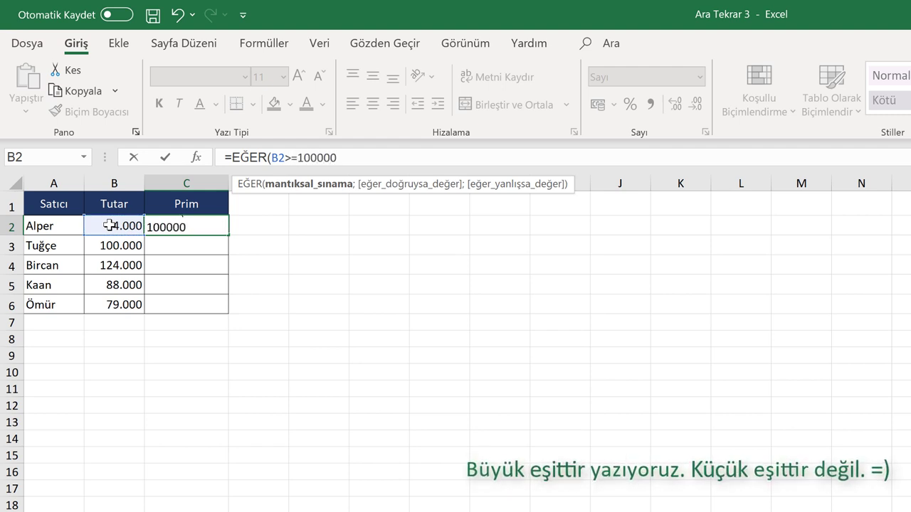
pyautogui.write(';')
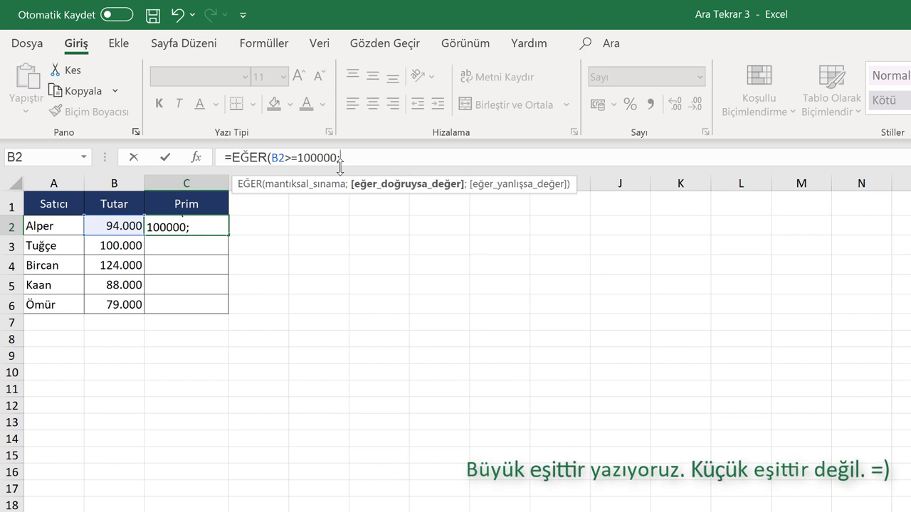
pyautogui.click(112, 225)
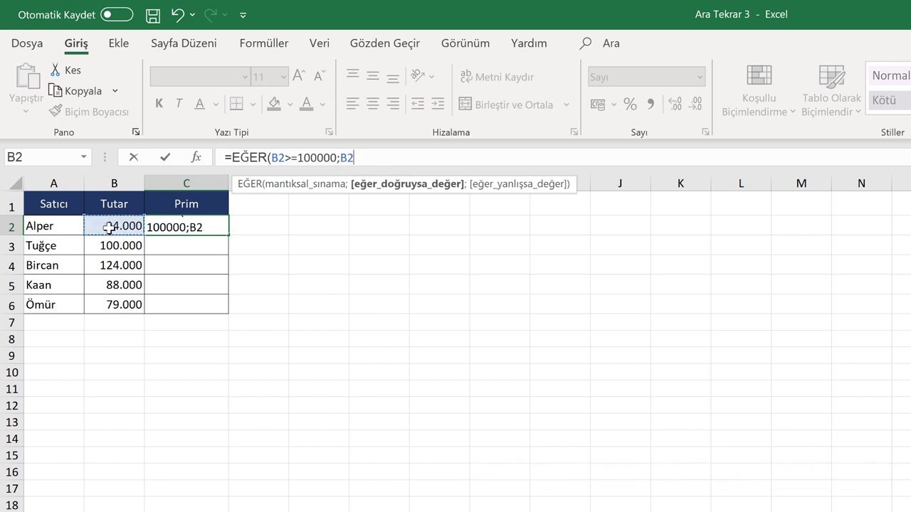
pyautogui.write('*0')
pyautogui.write(',20')
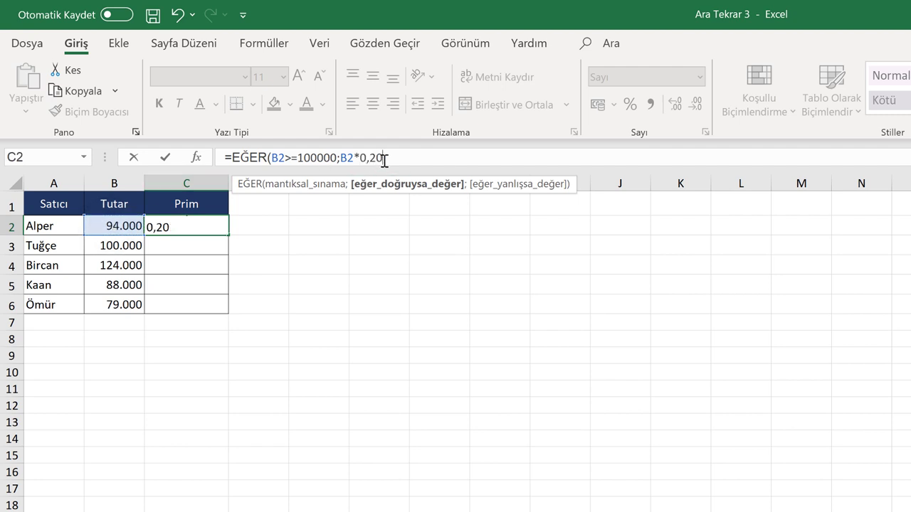
pyautogui.write(';')
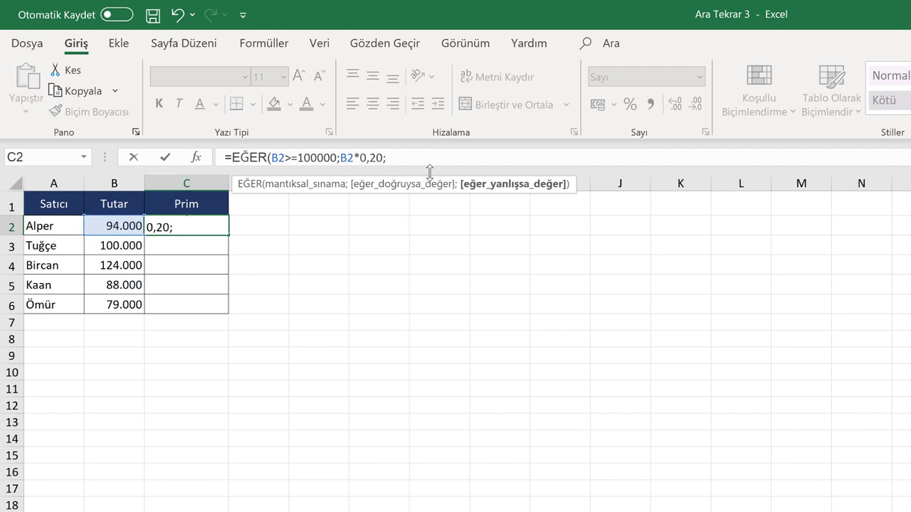
pyautogui.click(103, 228)
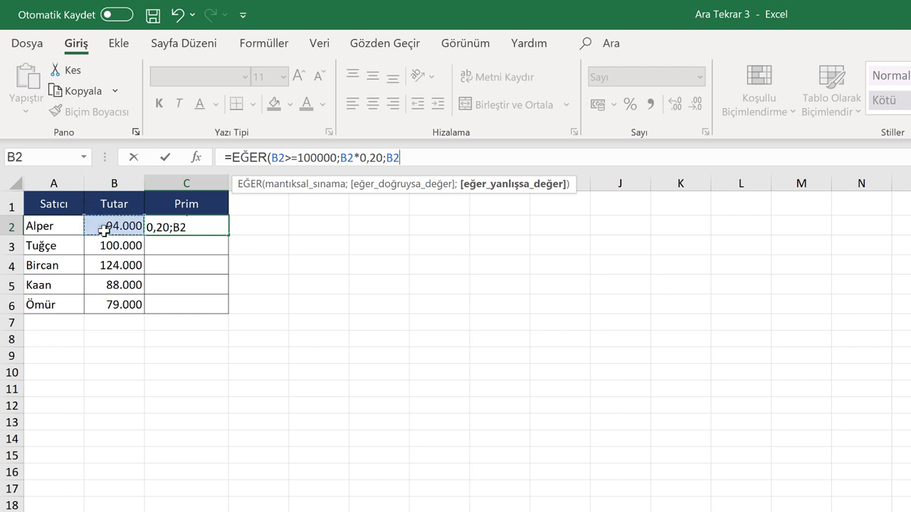
pyautogui.write('*')
pyautogui.write('0,10')
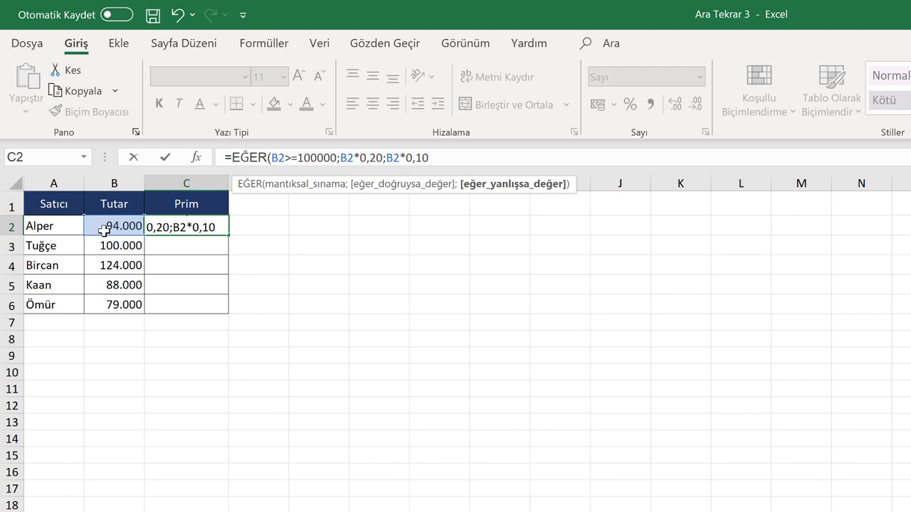
pyautogui.write(')')
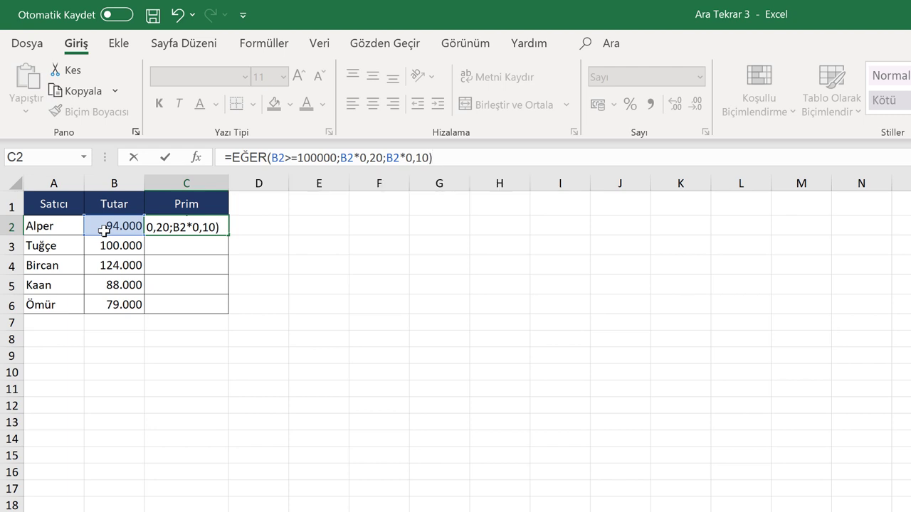
pyautogui.press('Return')
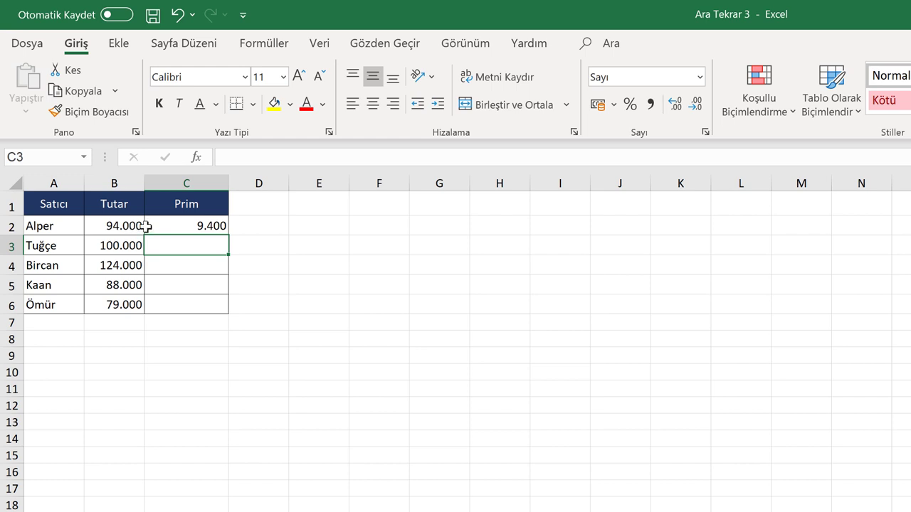
# Copy the C2 bonus formula down to C6, yielding 20.000, 24.800, 8.800 and 7.900
pyautogui.click(194, 227)
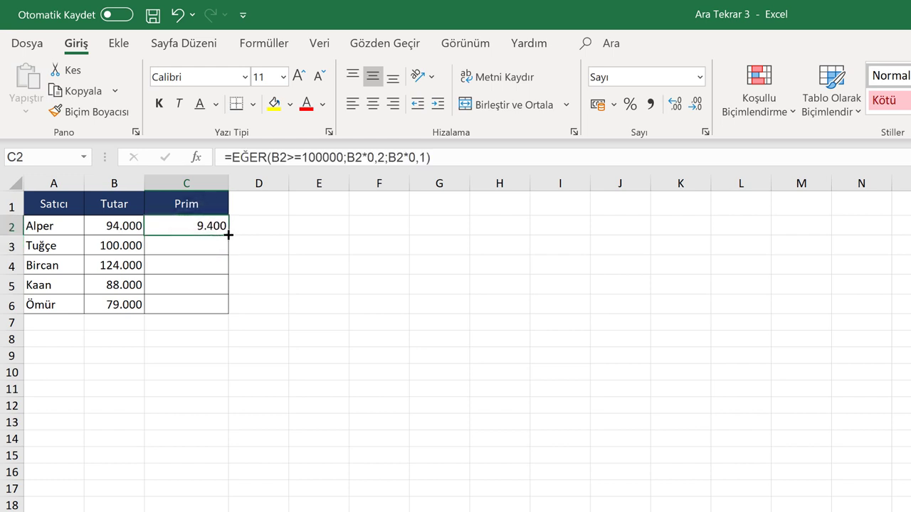
pyautogui.doubleClick(229, 235)
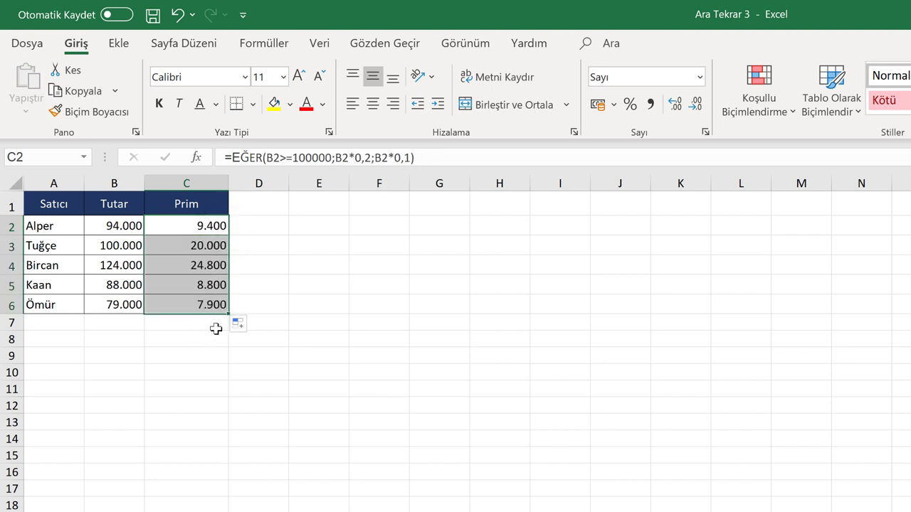
pyautogui.click(254, 241)
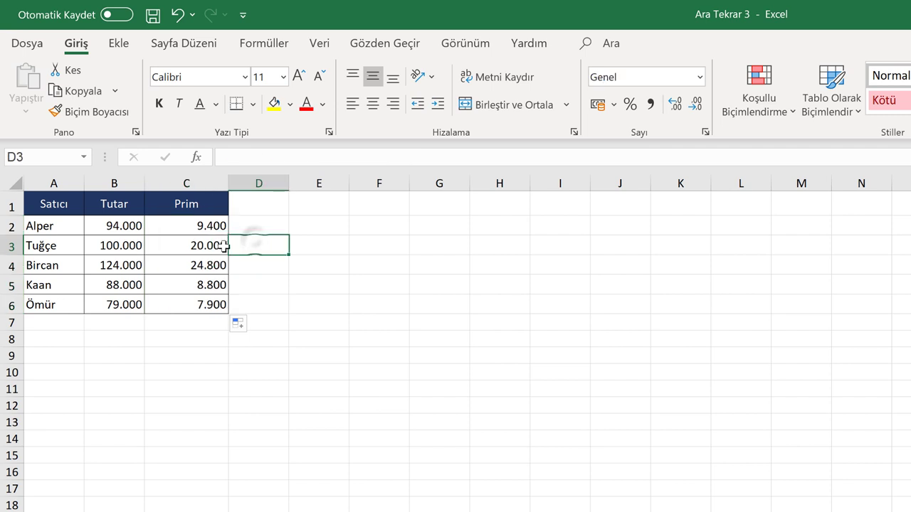
pyautogui.click(214, 245)
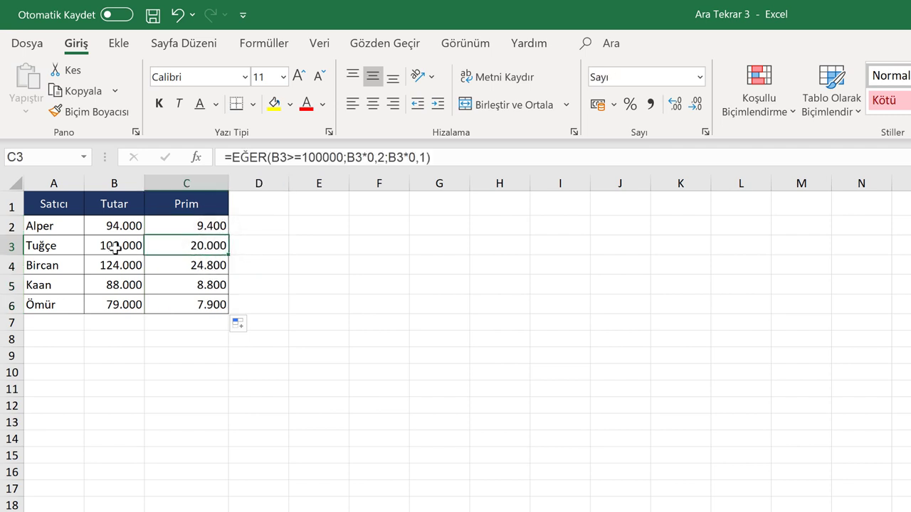
pyautogui.click(187, 264)
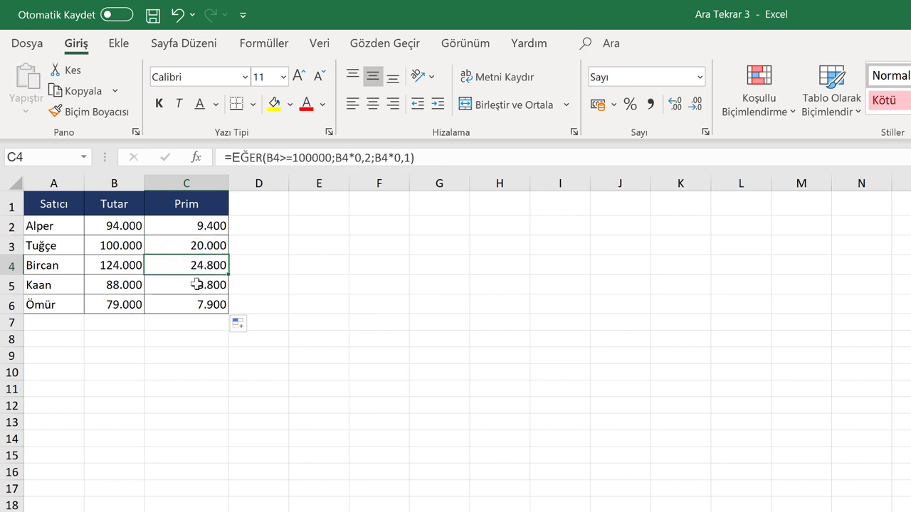
pyautogui.moveTo(197, 285); pyautogui.dragTo(195, 302)
pyautogui.click(273, 245)
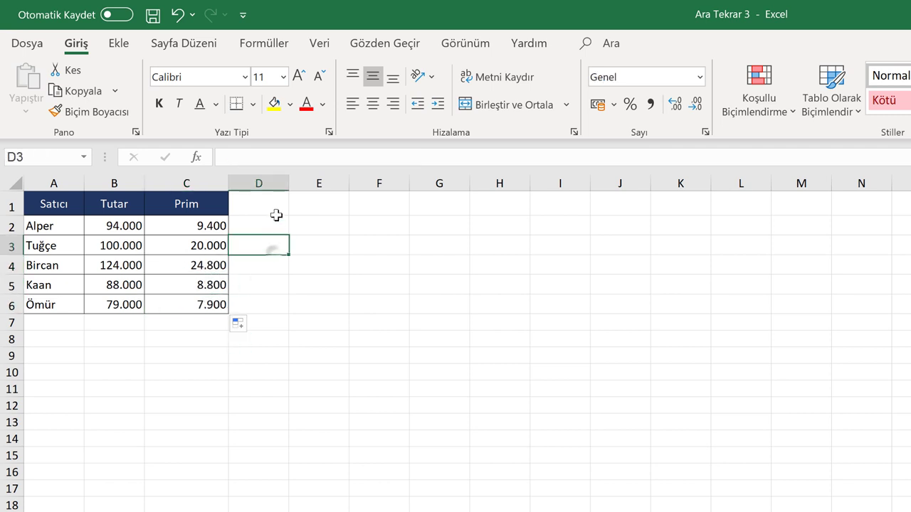